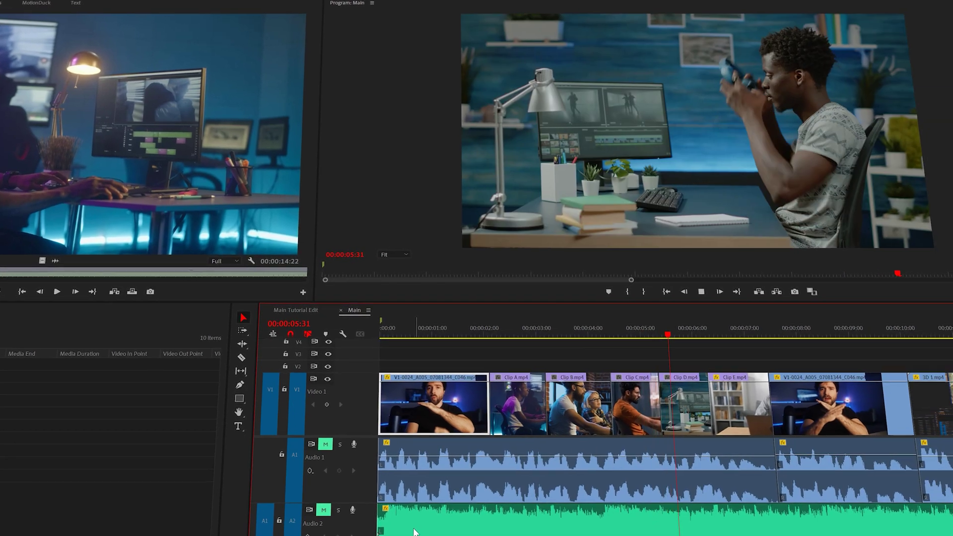
Stop playback and select the six V1 clips for replacement with an After Effects composition
key(space)
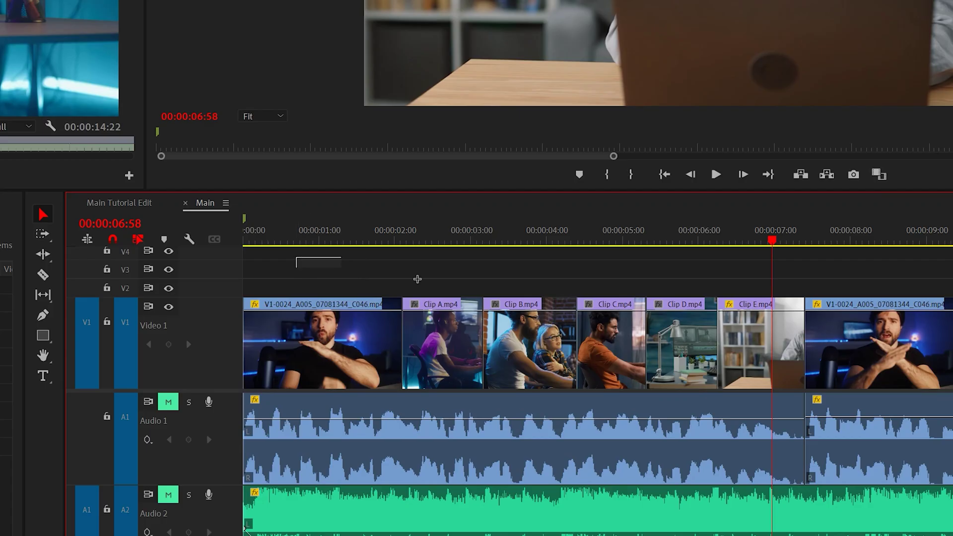
drag(417, 280, 772, 409)
right_click(751, 368)
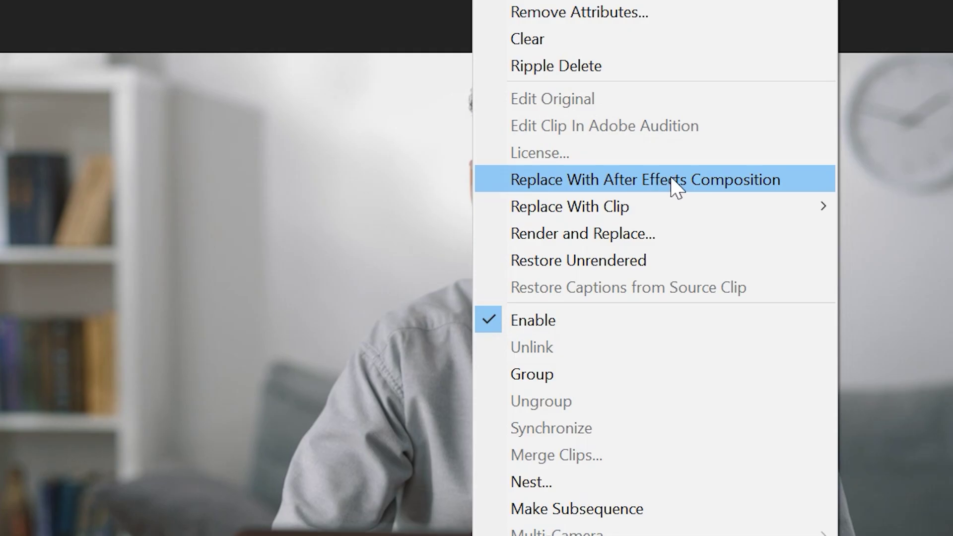
Replace the clips with a linked After Effects comp, go to Clip A, and create transcript captions
click(695, 186)
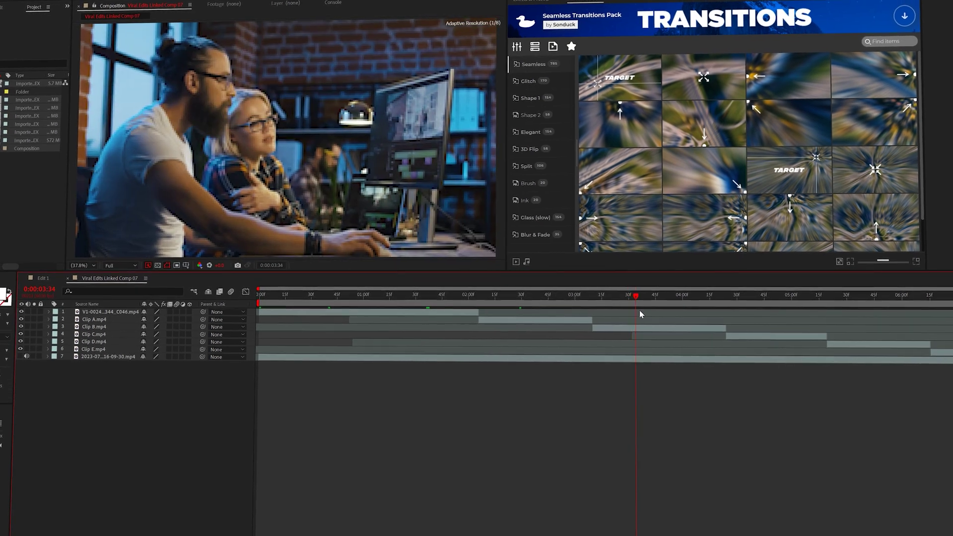
drag(639, 311, 771, 332)
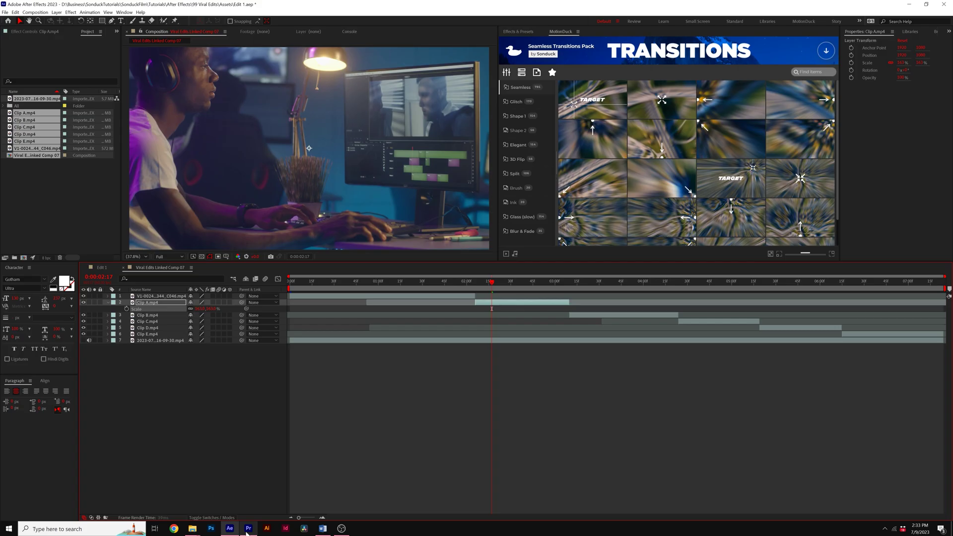
click(248, 528)
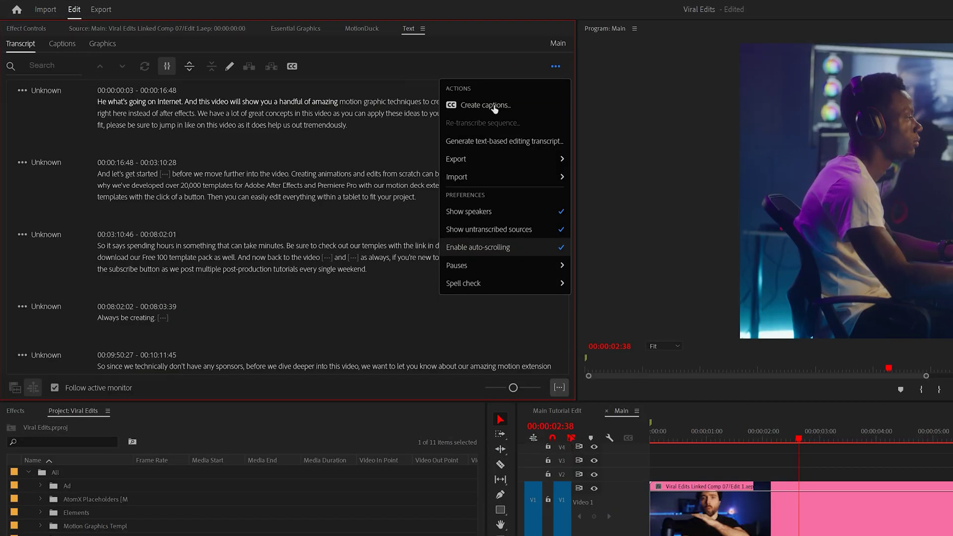
click(485, 105)
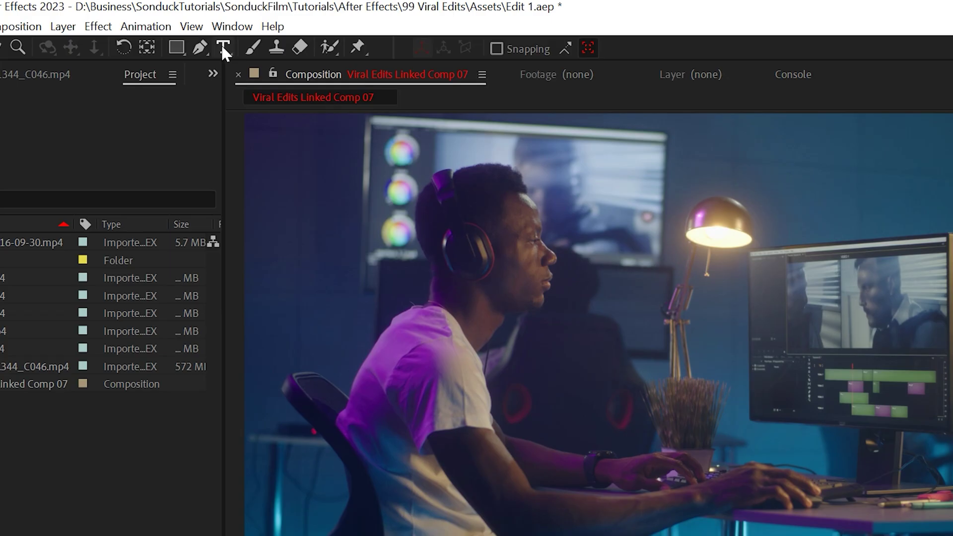
Add the title YOUR JOB AS A CONTENT CREATOR and apply the Typewriter preset to it
drag(669, 209, 952, 522)
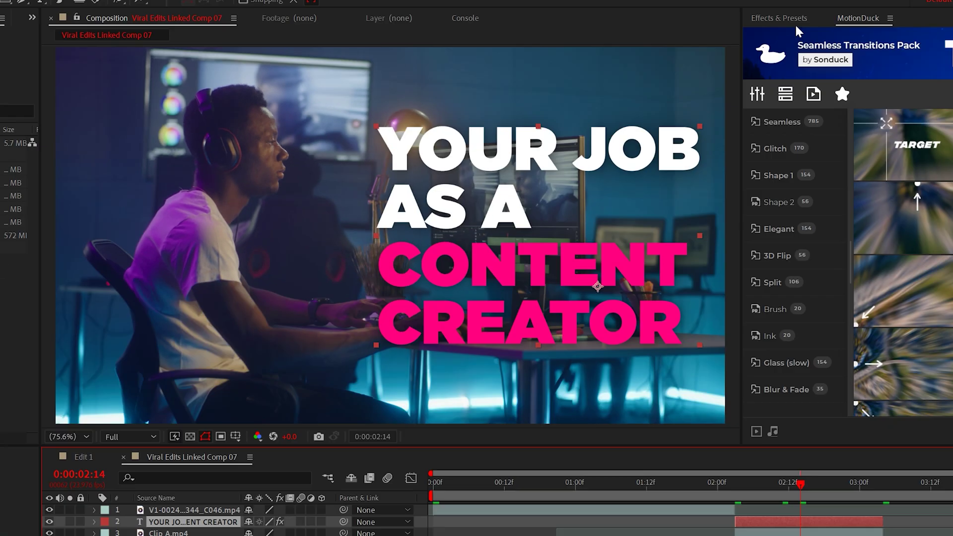
click(717, 23)
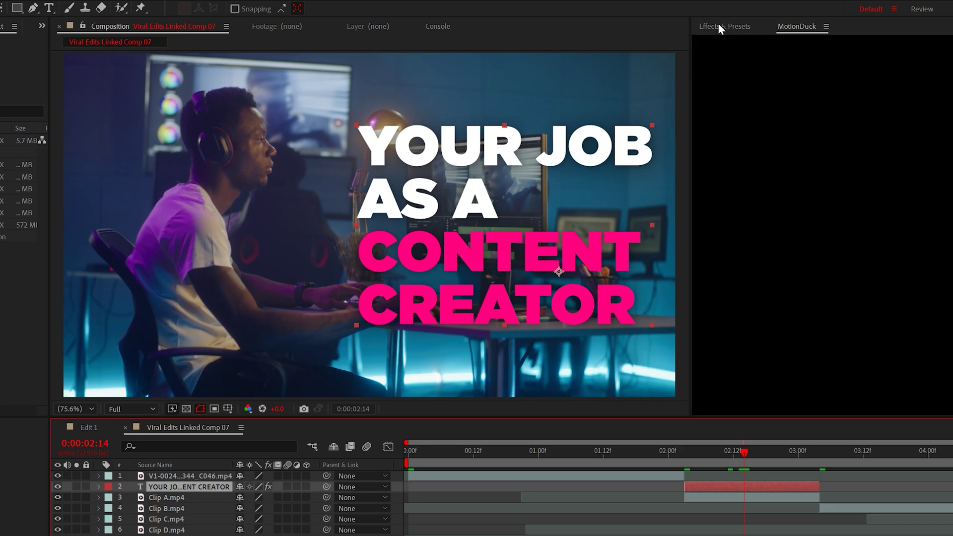
text(Type)
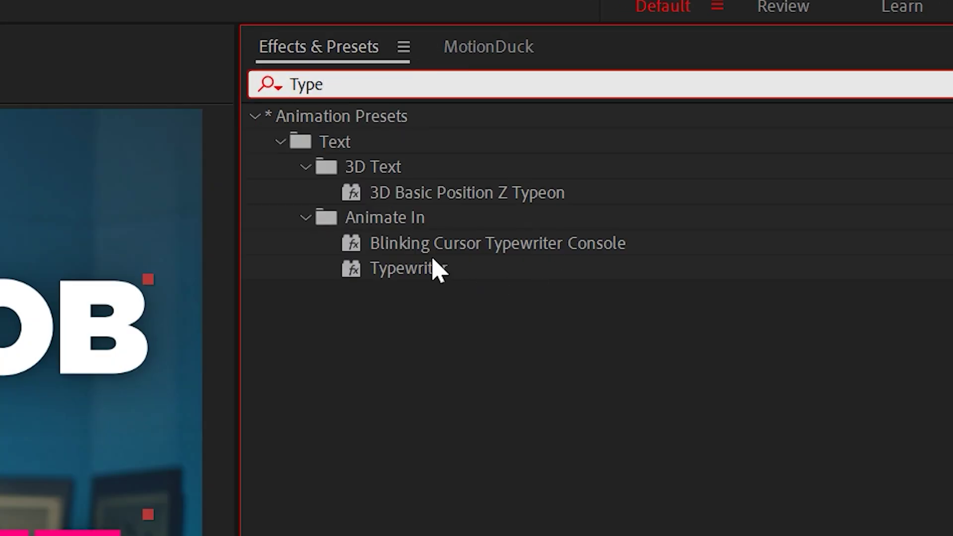
drag(433, 268, 398, 351)
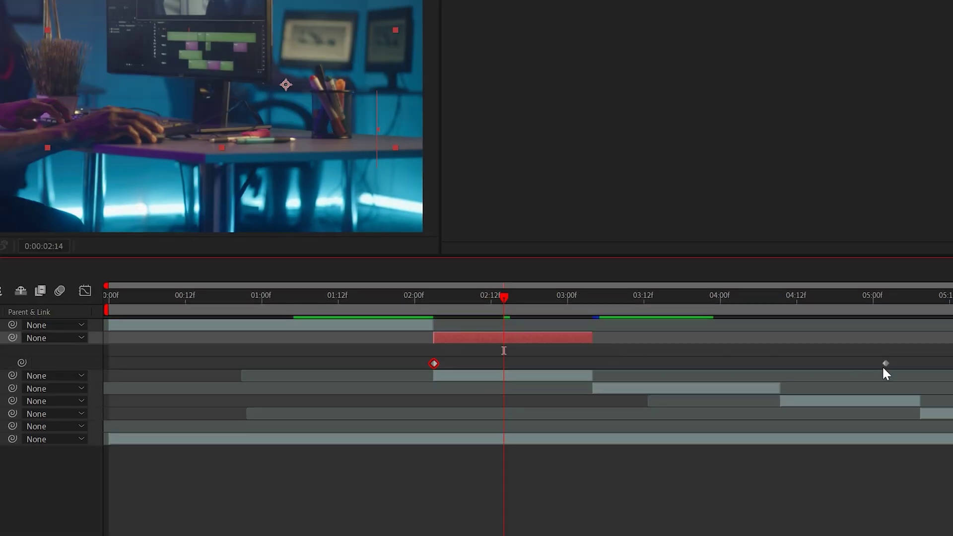
Speed up the typing by moving the end keyframe earlier, then link the presenter clip as Comp 08
drag(885, 363, 802, 363)
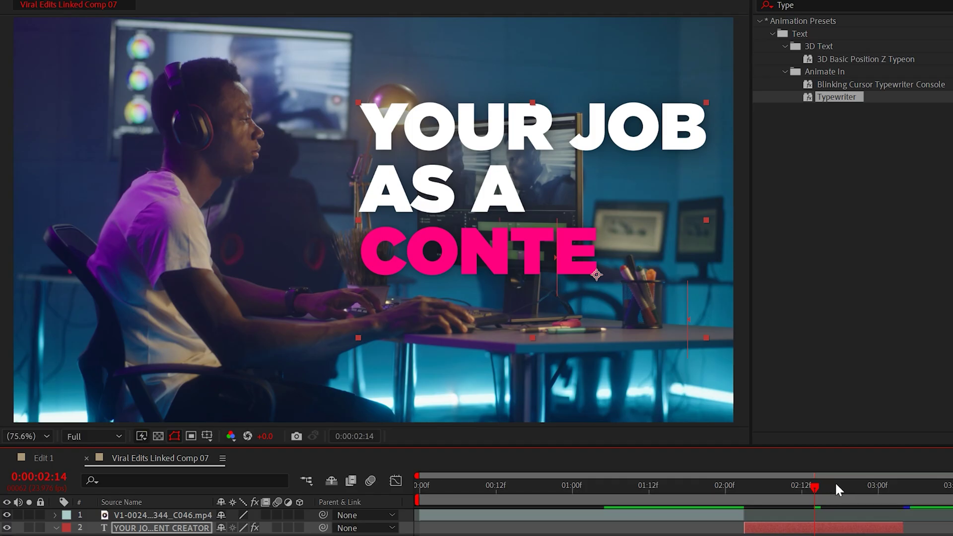
drag(835, 489, 743, 495)
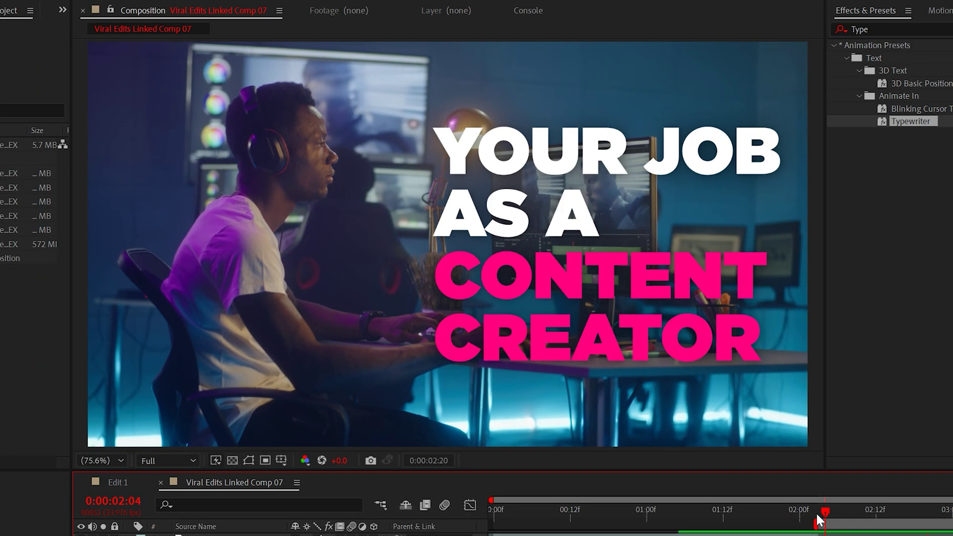
drag(818, 521, 823, 511)
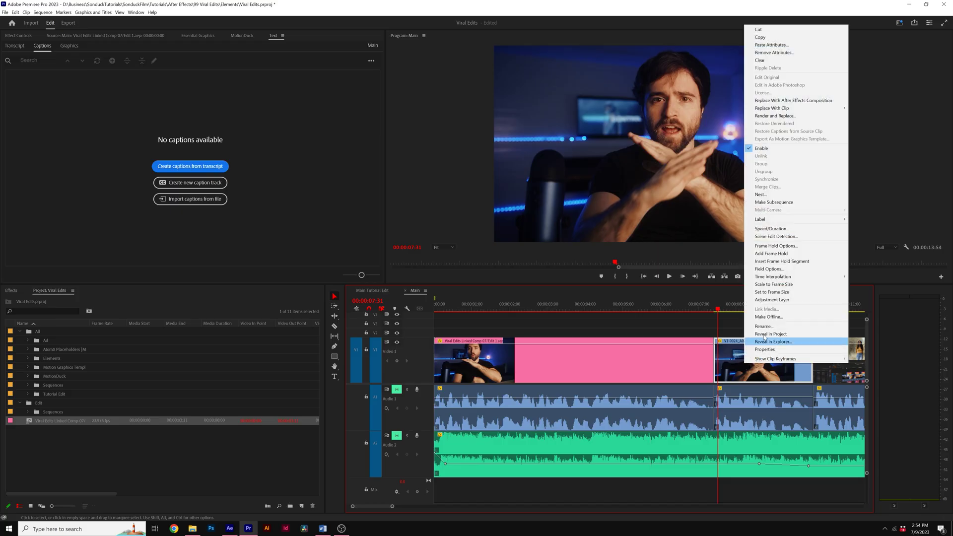
click(789, 100)
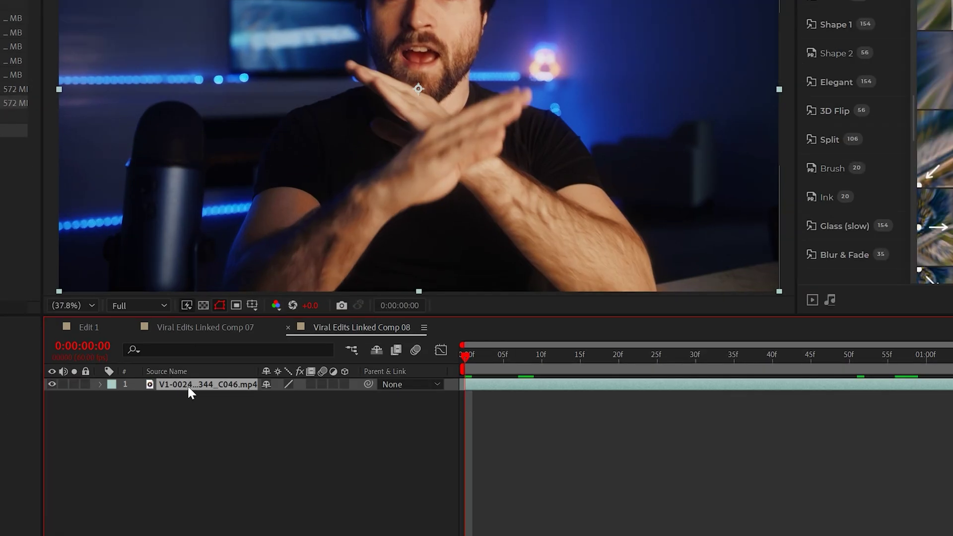
Duplicate the presenter layer and Roto Brush the presenter on the top copy, propagating through the frames
key(ctrl+d)
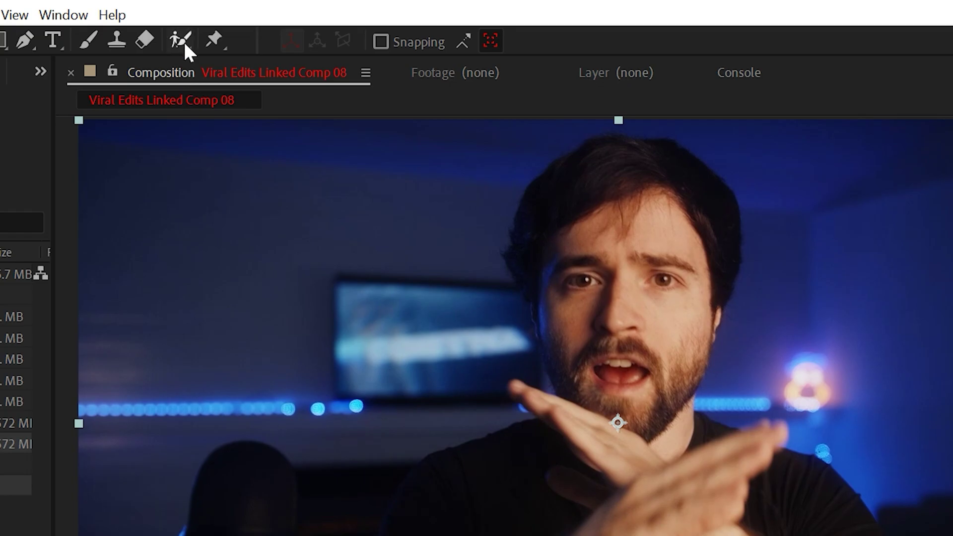
click(183, 43)
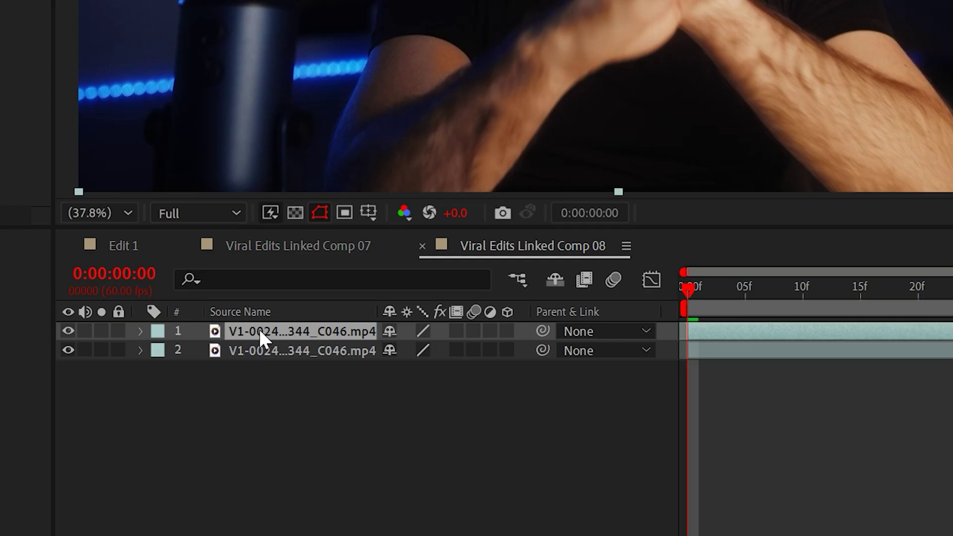
double_click(259, 329)
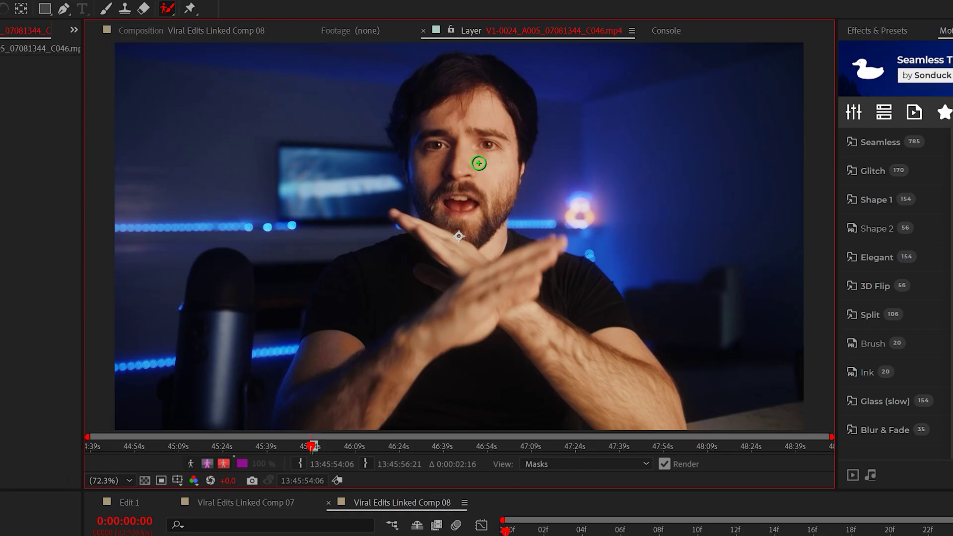
drag(450, 95, 435, 272)
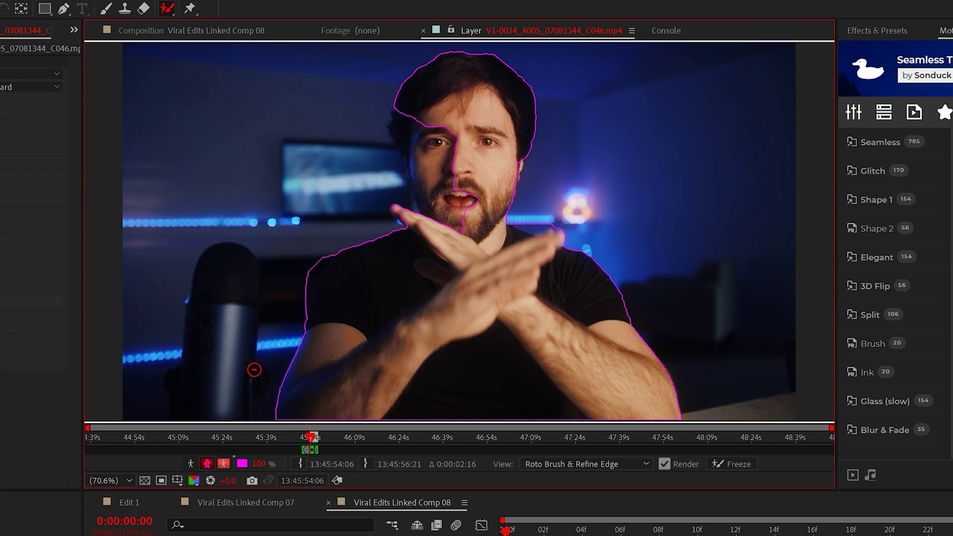
click(177, 439)
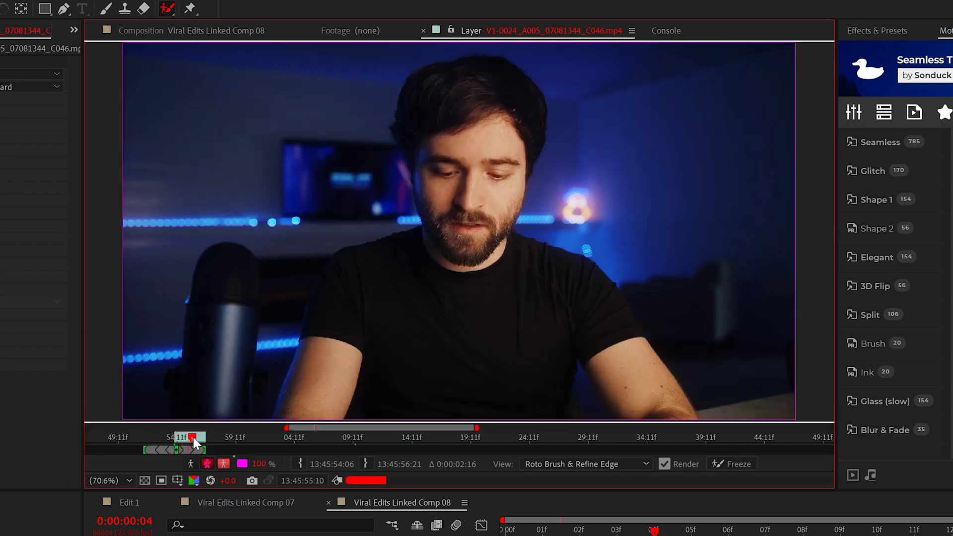
drag(193, 439, 205, 439)
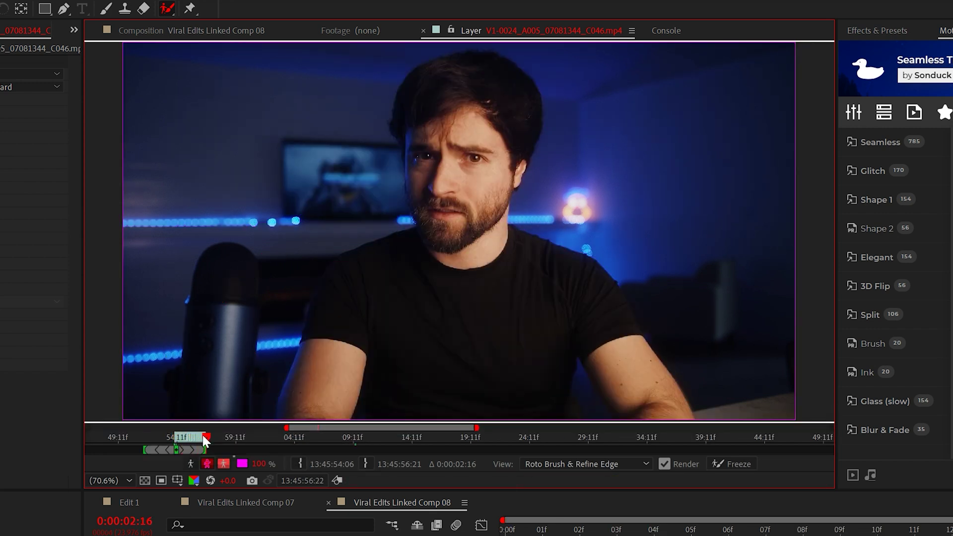
drag(198, 436, 198, 436)
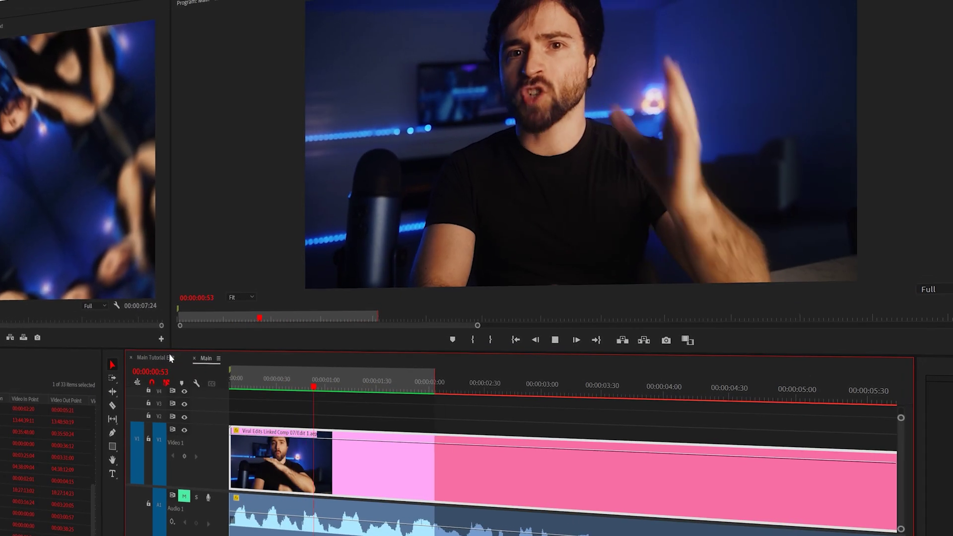
click(238, 373)
key(space)
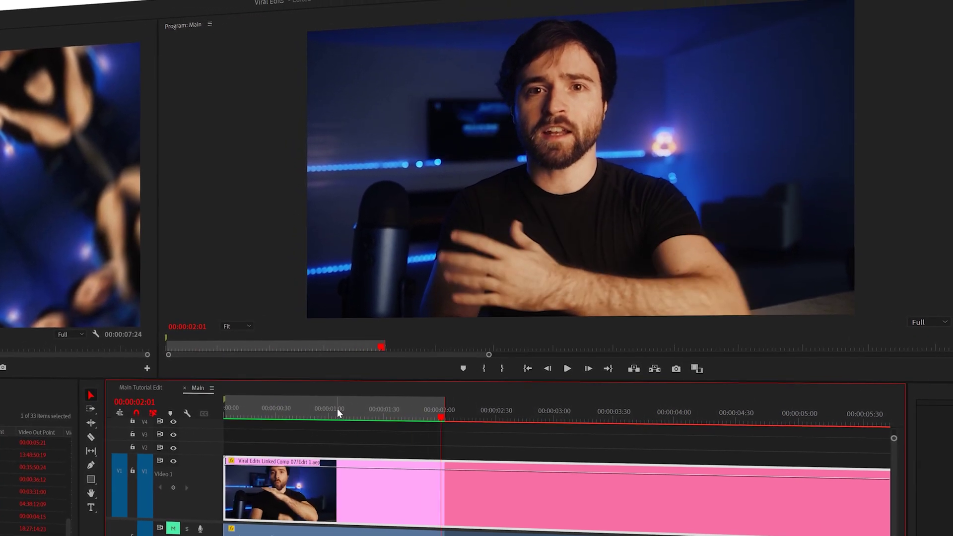
click(334, 417)
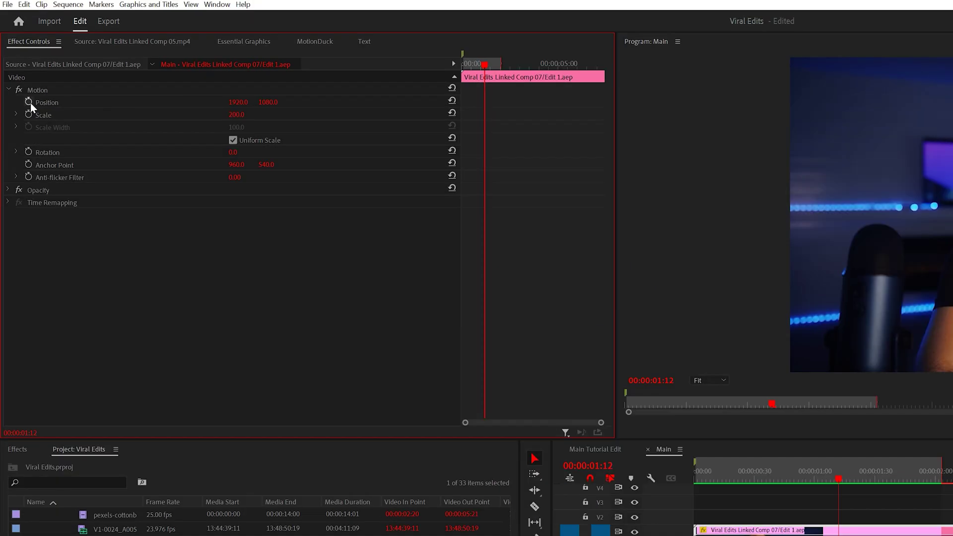
Keyframe the clip's position and scale, shifting the zoomed clip to reframe the face
click(19, 43)
click(17, 53)
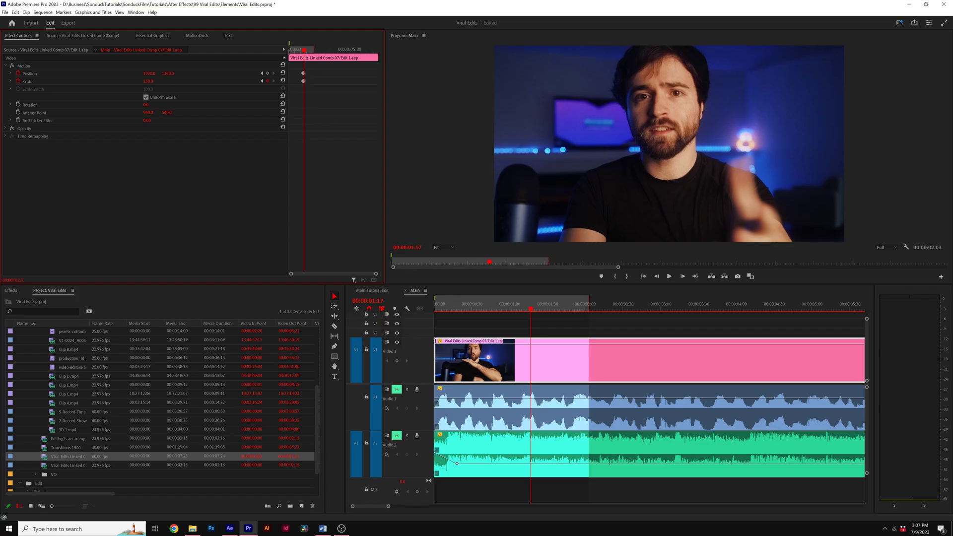
drag(418, 112, 431, 112)
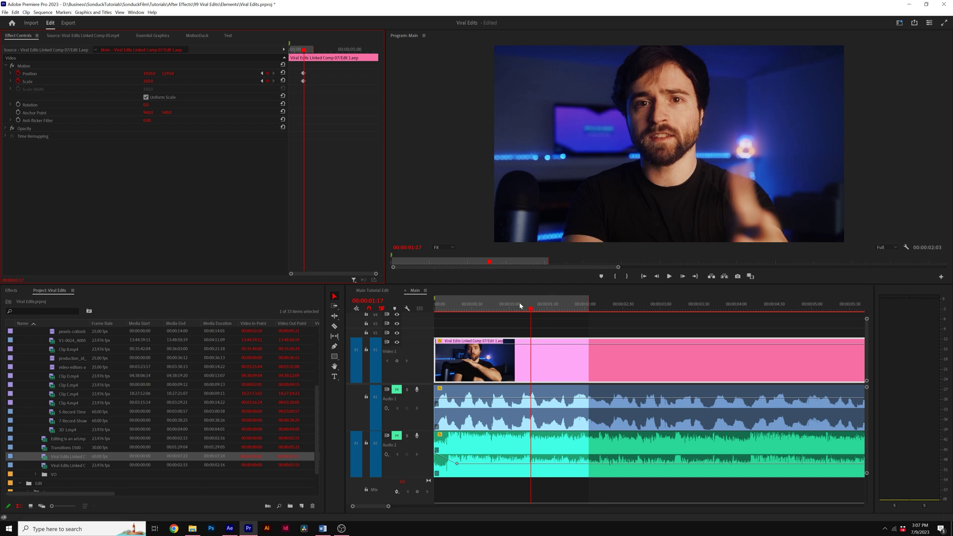
drag(521, 309, 507, 308)
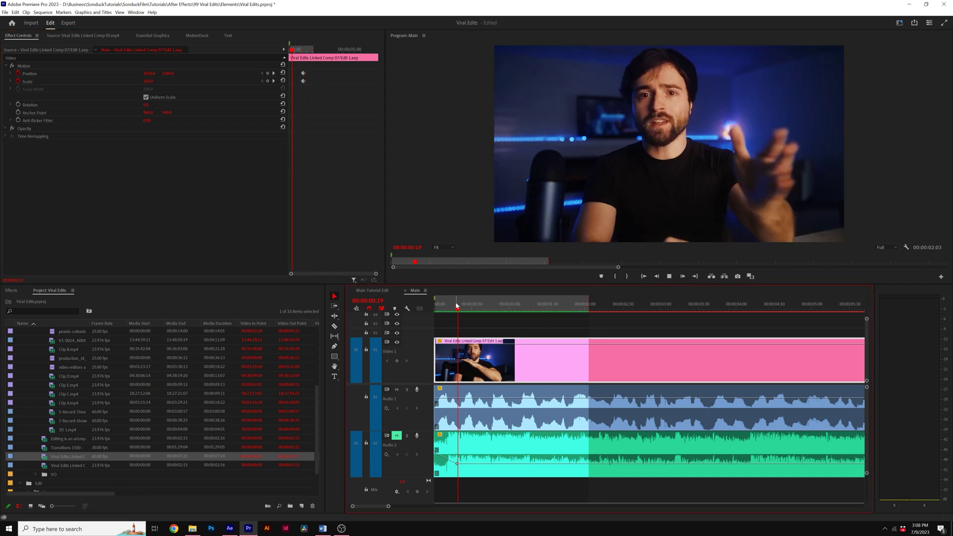
Play back the jump zoom from the start to review it
key(space)
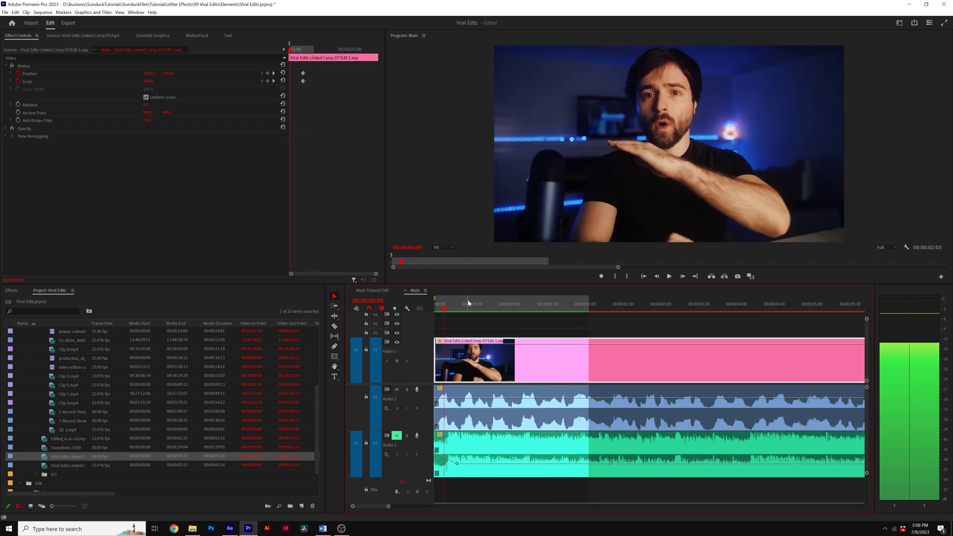
key(space)
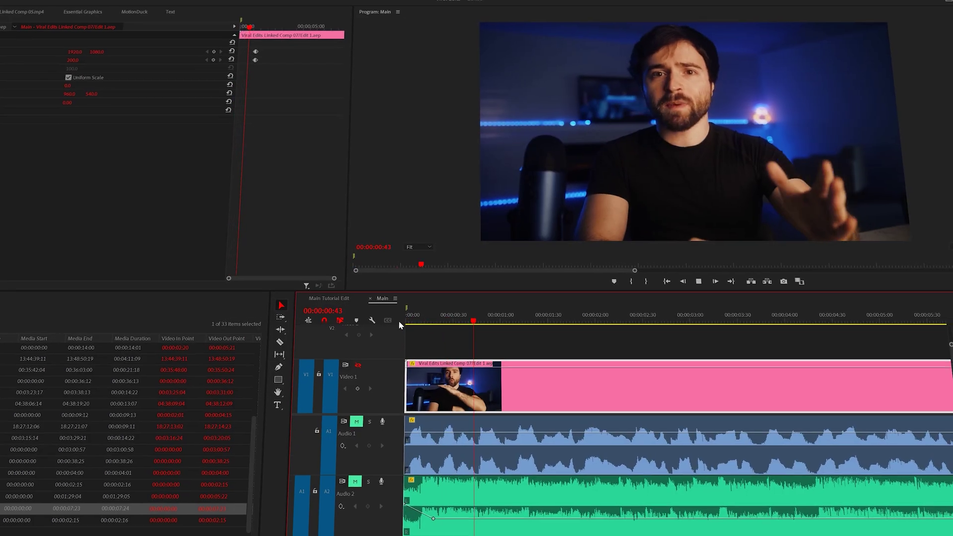
key(space)
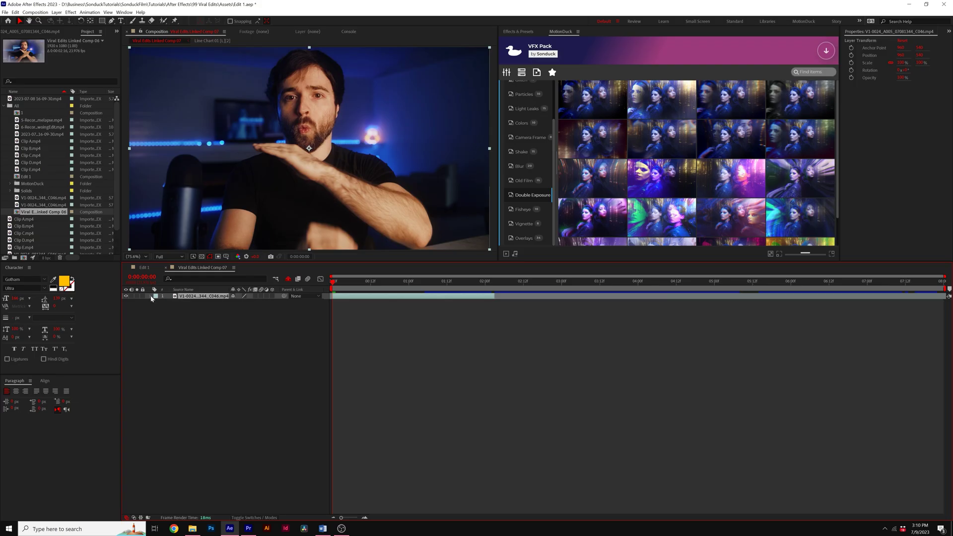
click(114, 446)
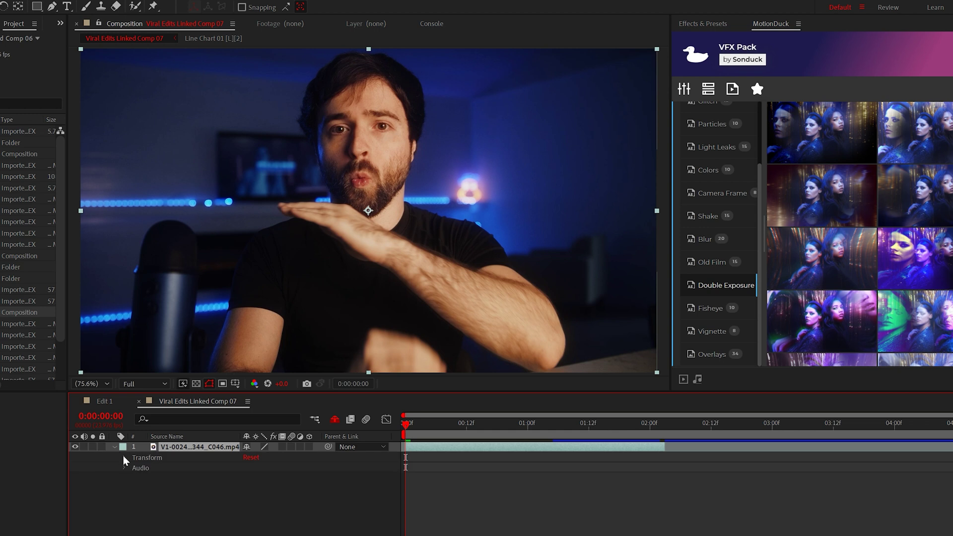
Keyframe Scale and Rotation to settle at 12f, starting from 55% scale and a 23° tilt
click(124, 457)
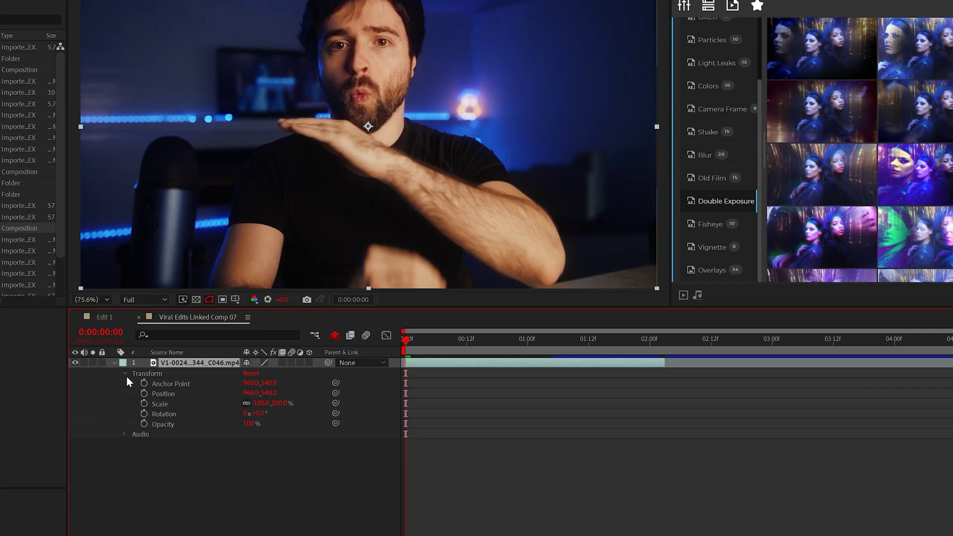
click(144, 404)
click(144, 413)
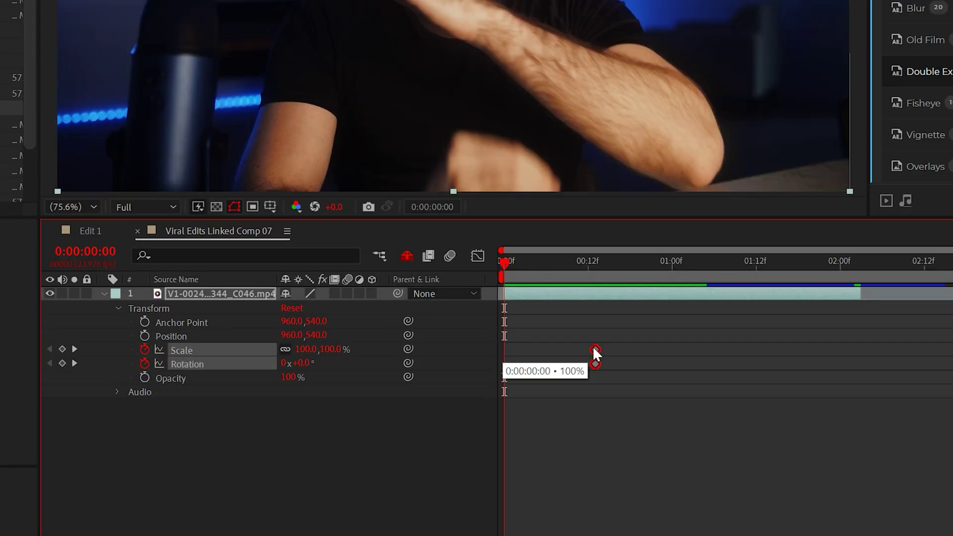
click(343, 392)
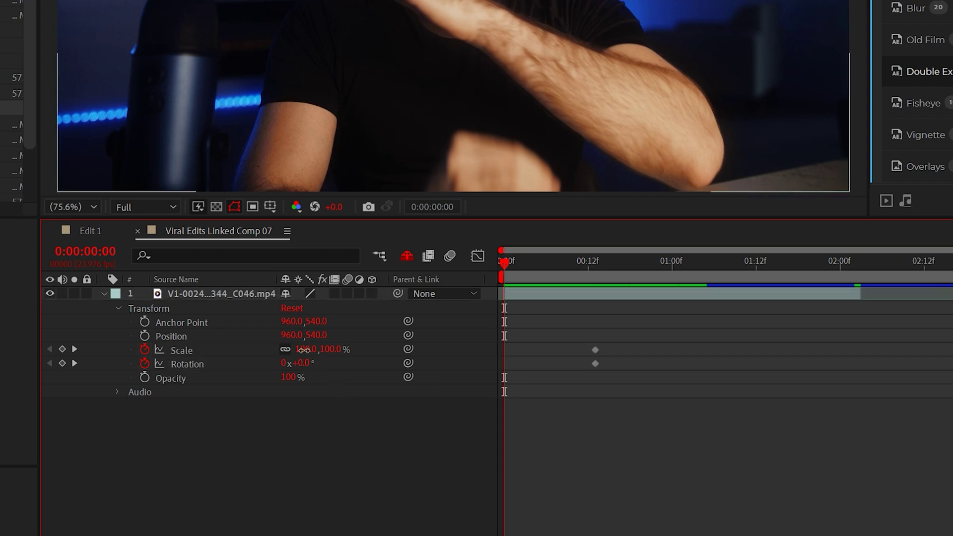
drag(304, 350, 276, 350)
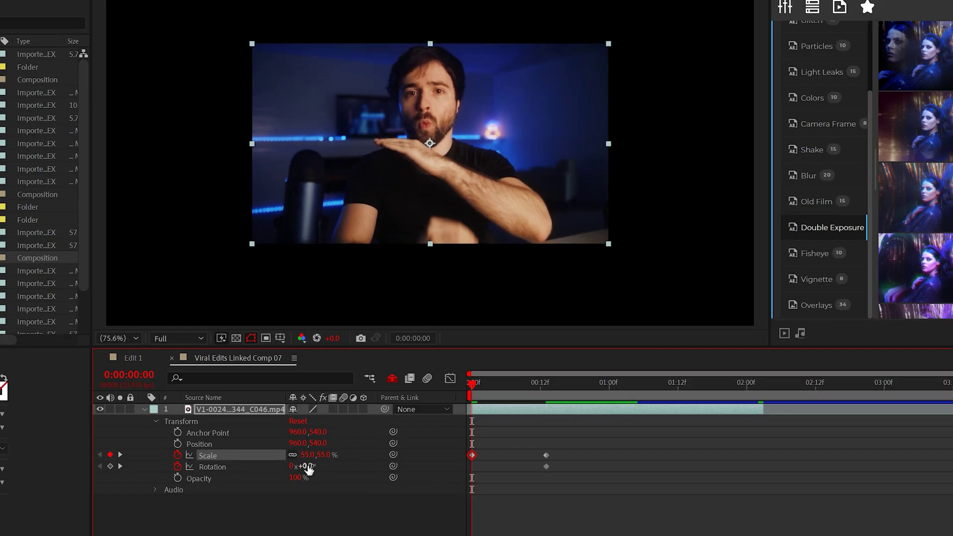
drag(307, 469, 327, 469)
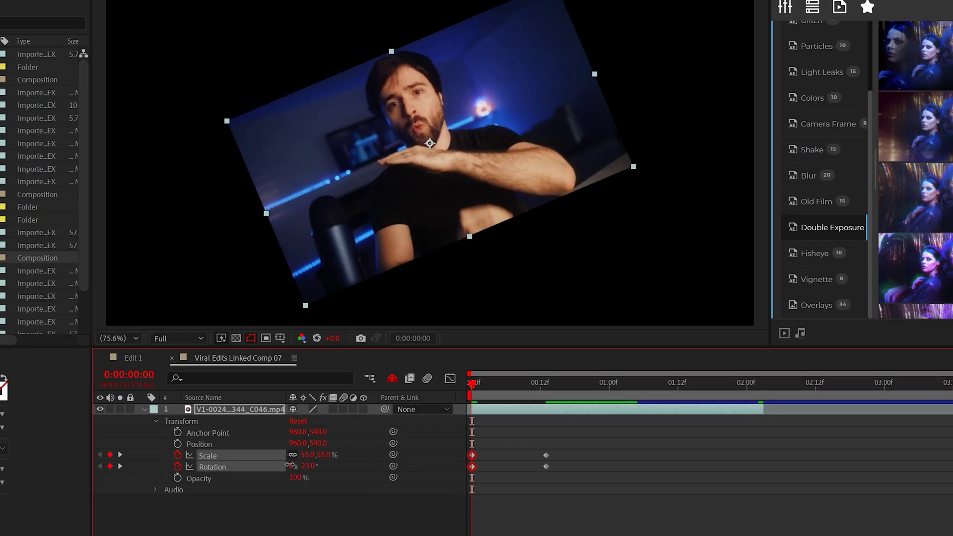
click(70, 6)
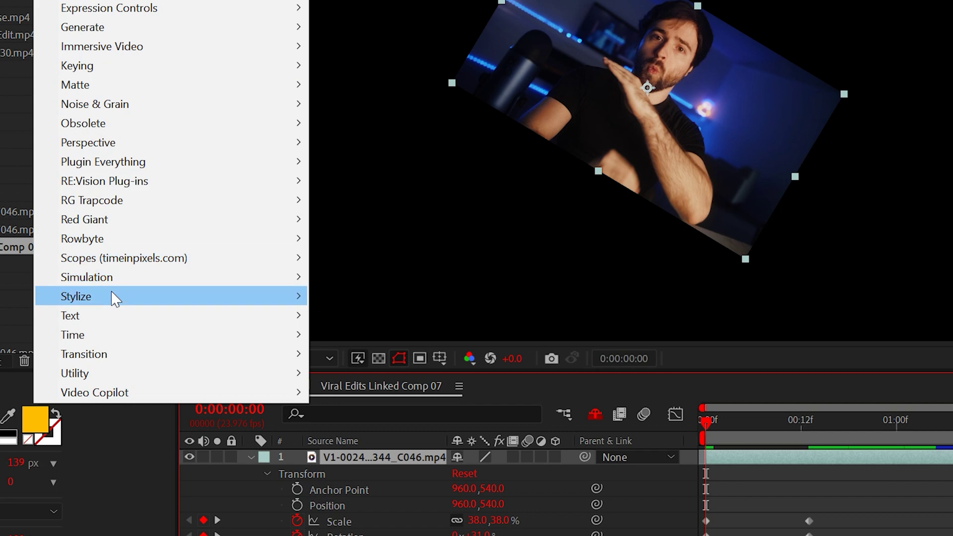
Apply Motion Tile with Output Width 510 and Mirror Edges, then preview the zoom
mouse_move(171, 303)
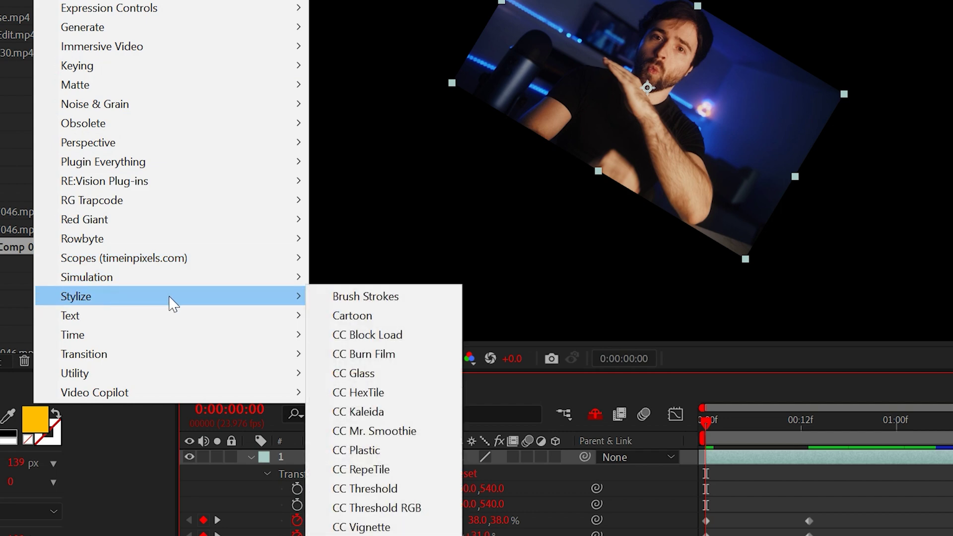
click(373, 397)
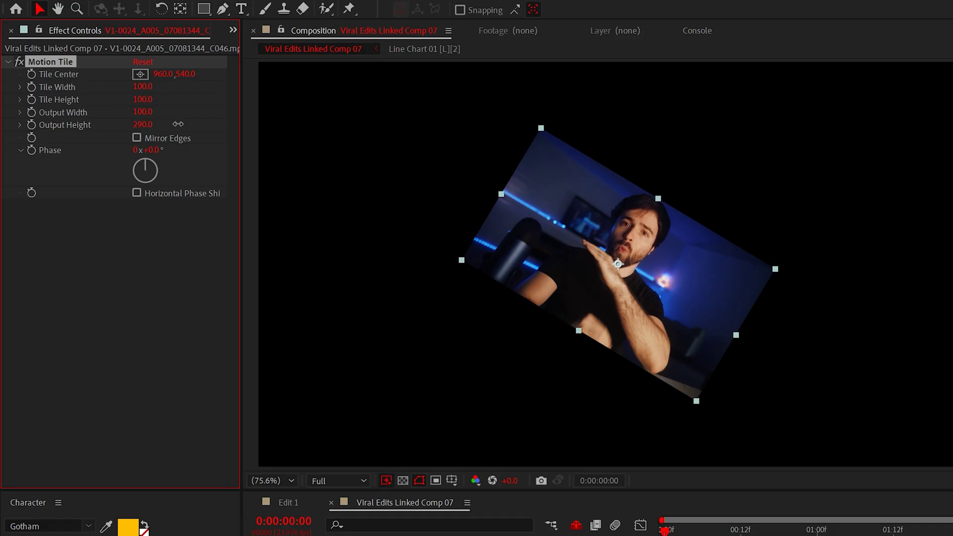
drag(144, 112, 181, 117)
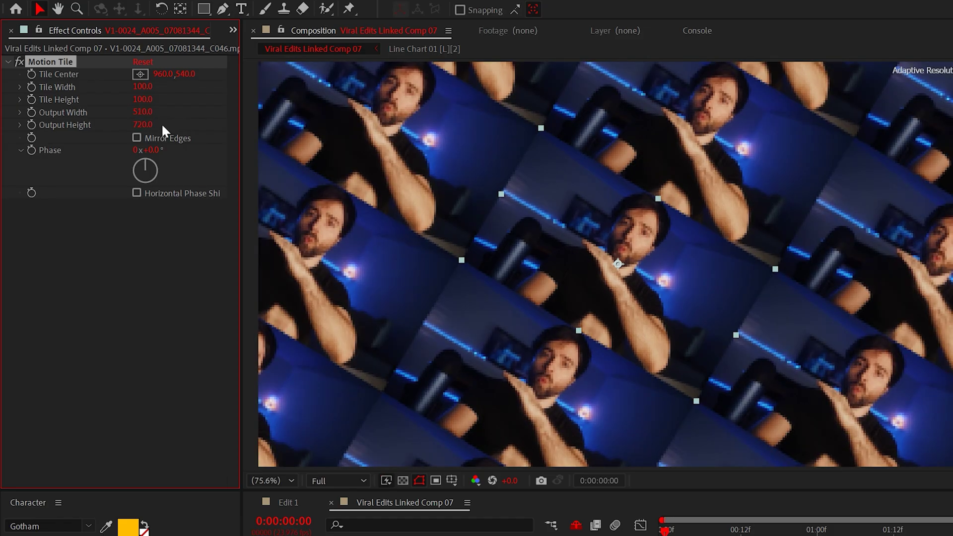
click(137, 138)
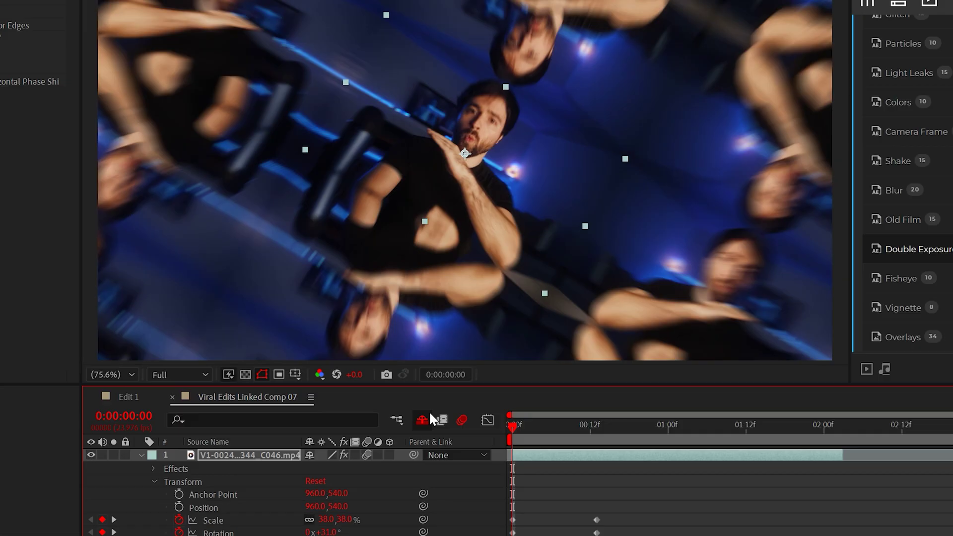
key(space)
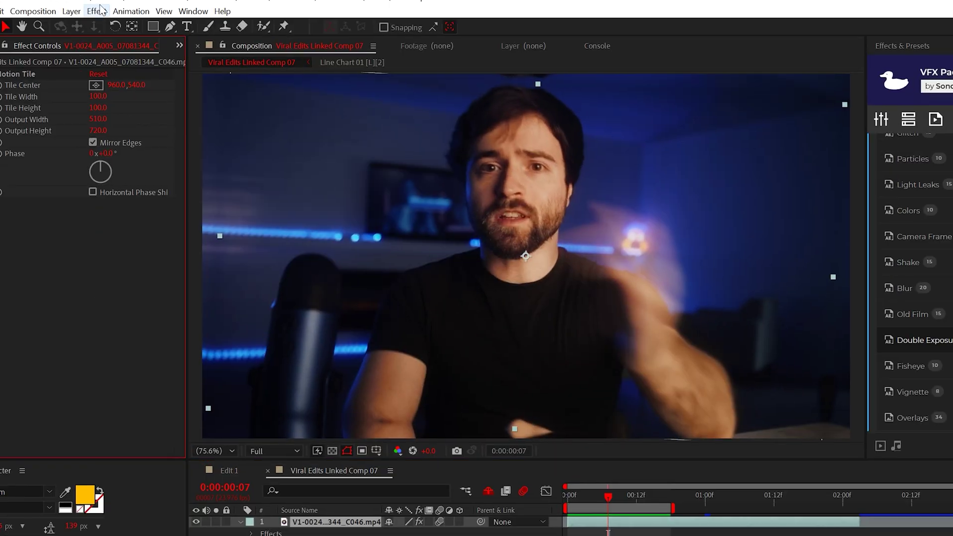
Add CC Radial Blur at frame 0 with Amount 2 and Quality 10
click(96, 11)
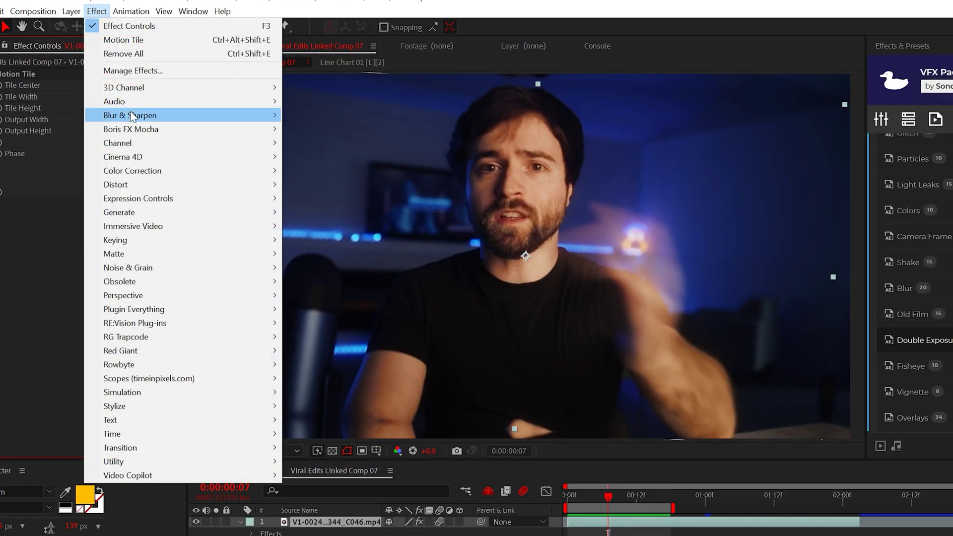
mouse_move(132, 116)
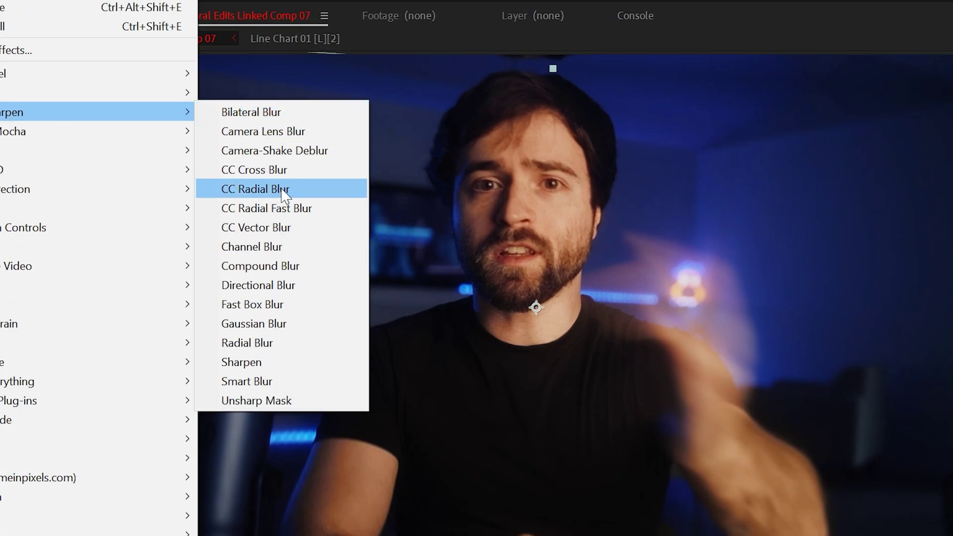
click(285, 193)
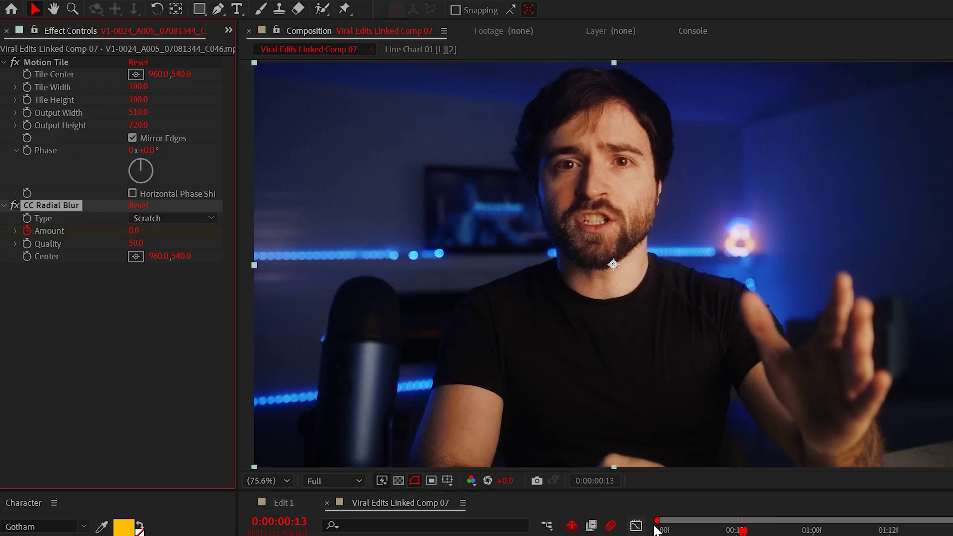
click(656, 530)
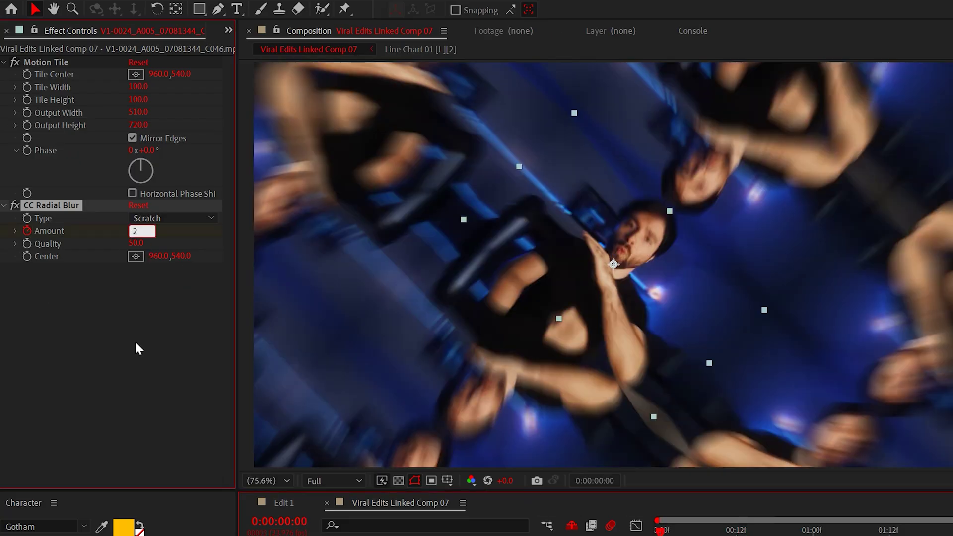
key(Tab)
text(10)
key(Return)
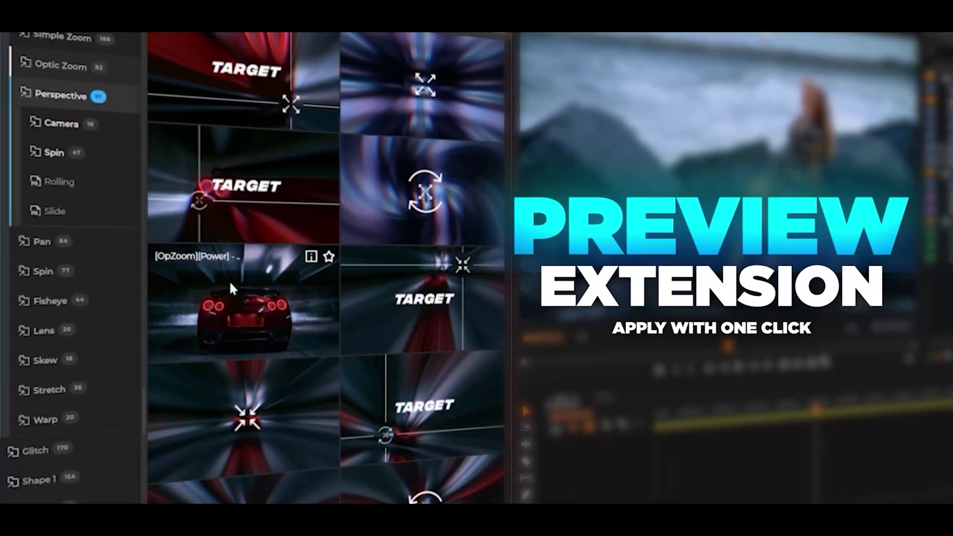
Browse the Slide category in the Seamless Transitions Pack and apply a slide transition
click(74, 209)
mouse_move(385, 269)
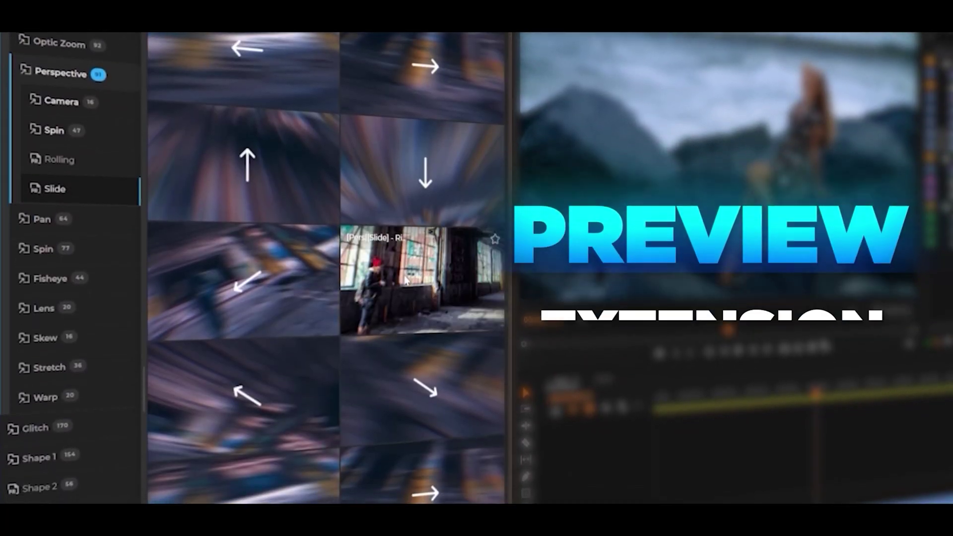
click(405, 280)
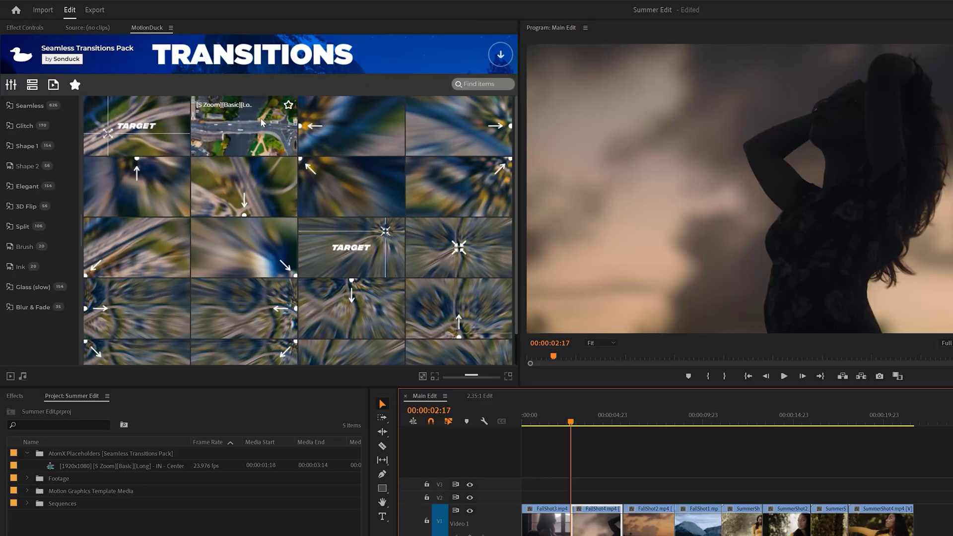
Apply the Seamless SimpleZoom Long transition over the FallShot3–FallShot4 cut and return to its start
click(261, 122)
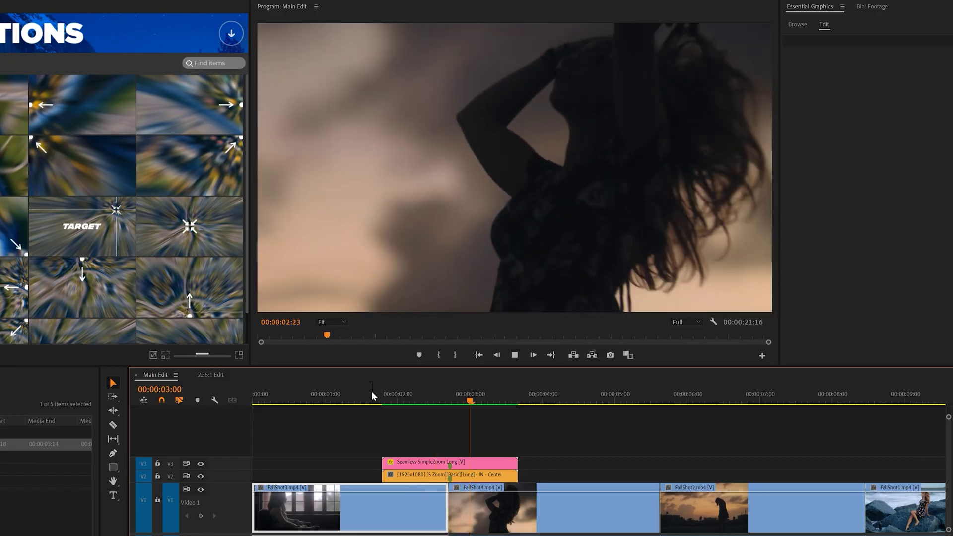
click(373, 395)
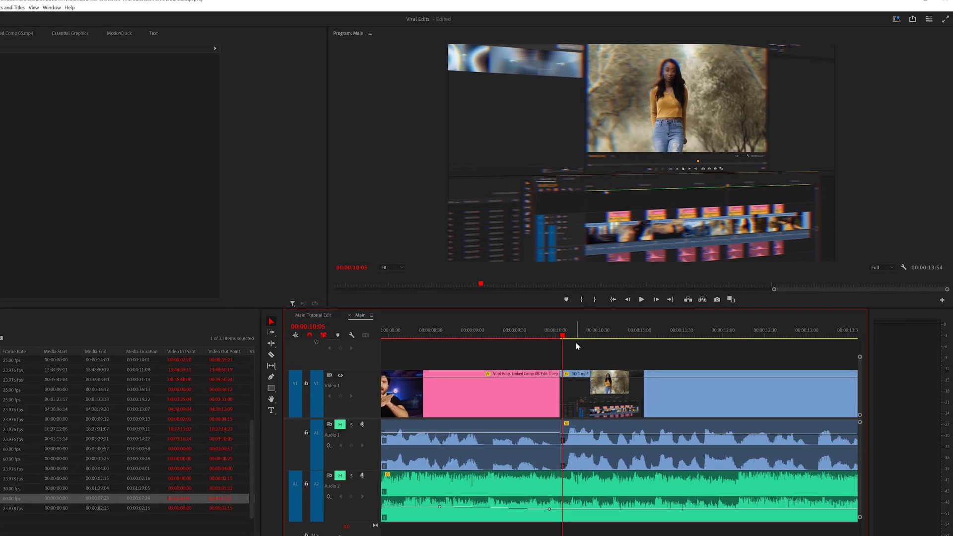
Preview the Main sequence from 00:00:10:05 through the MAKE YOUR EDITS INTERESTING 3D shot
key(space)
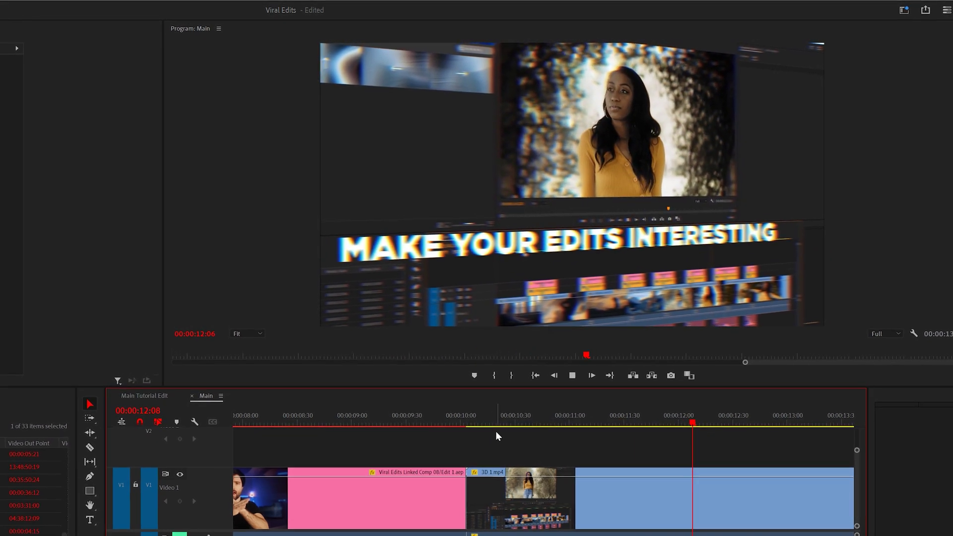
key(space)
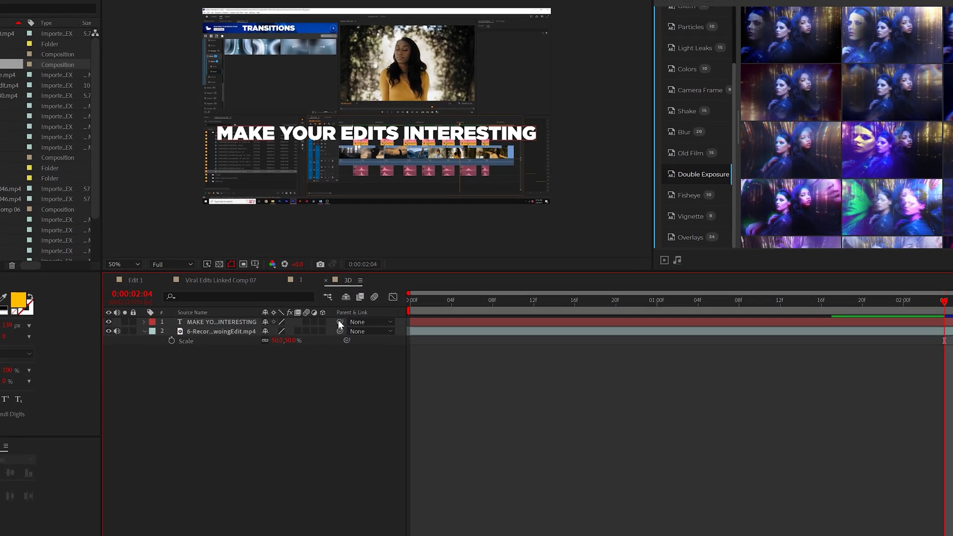
Parent the title text to the screen recording, make both layers 3D, and enlarge the recording rightward
drag(311, 308, 203, 337)
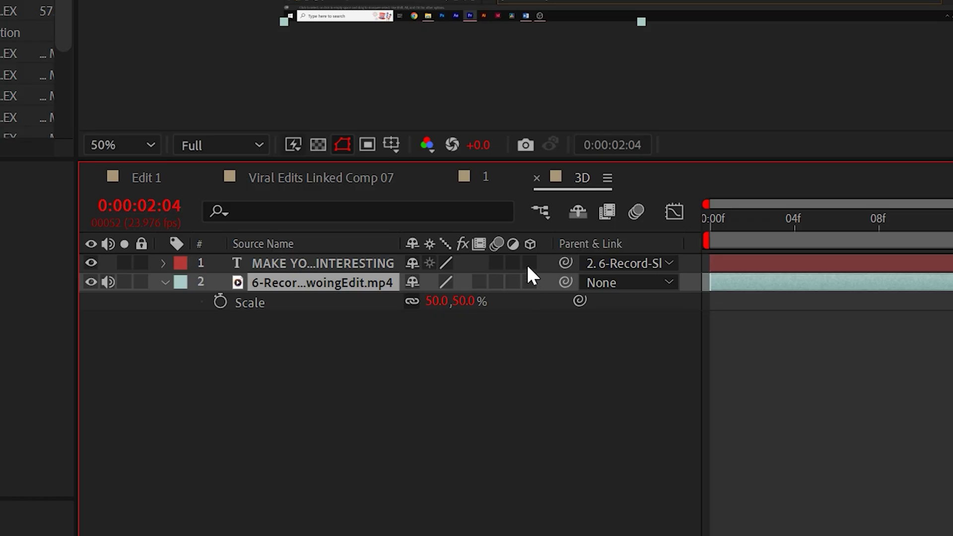
drag(363, 343, 365, 355)
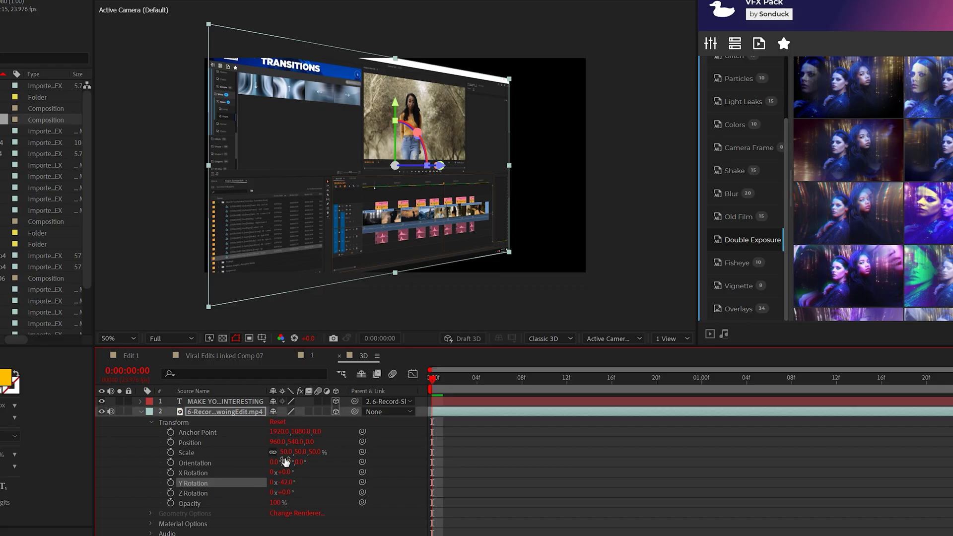
drag(283, 453, 351, 441)
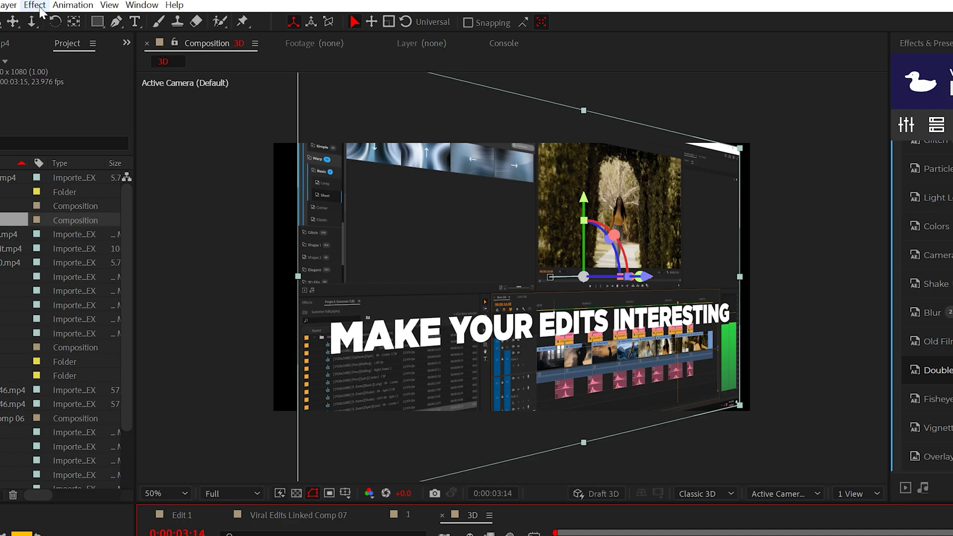
Apply the Stylize > Motion Tile effect to the screen recording layer
click(35, 5)
mouse_move(74, 443)
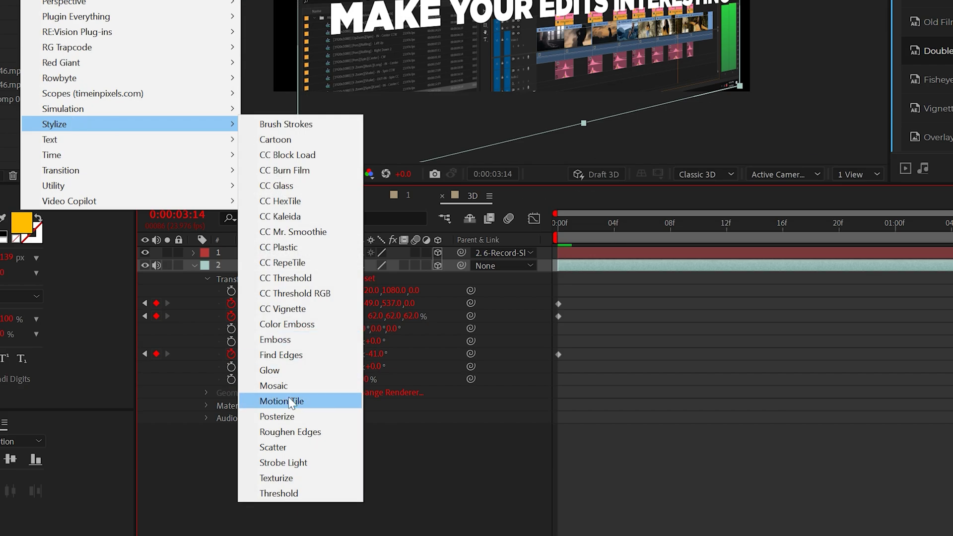
click(290, 401)
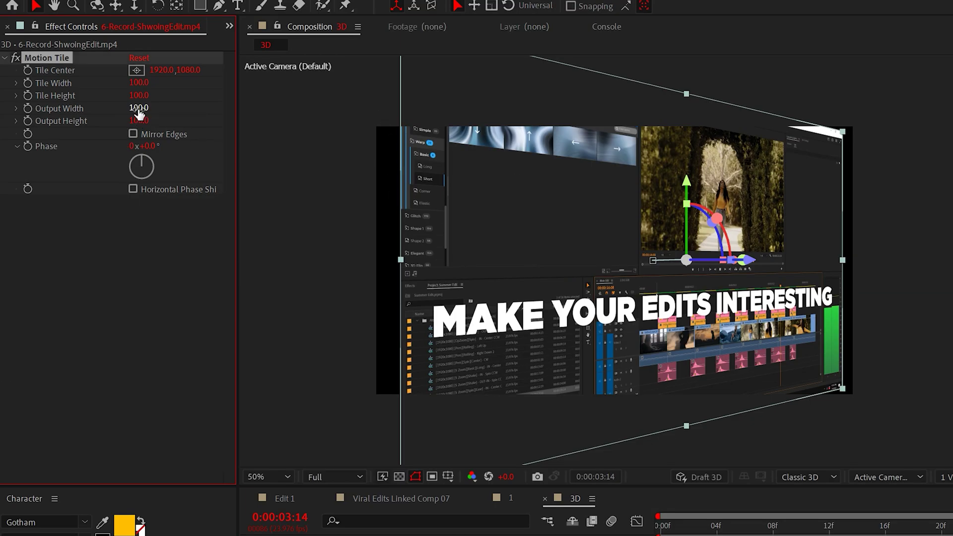